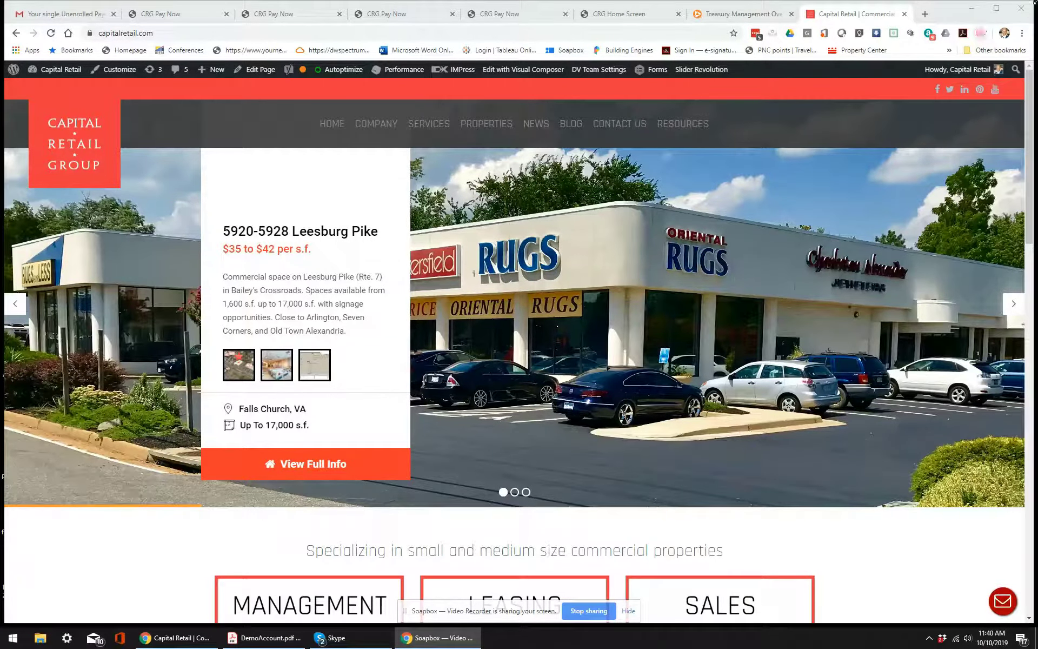
Step: Return to the Gmail inbox and open the $100.00 Capital Retail Group Invoice 9373 email
click(173, 15)
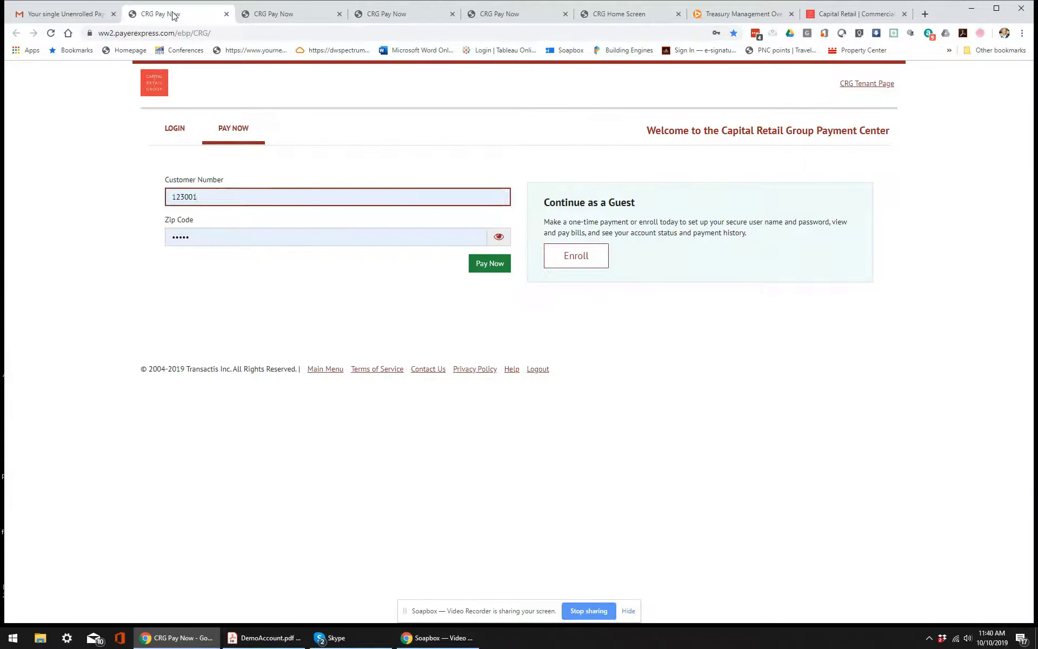
click(65, 14)
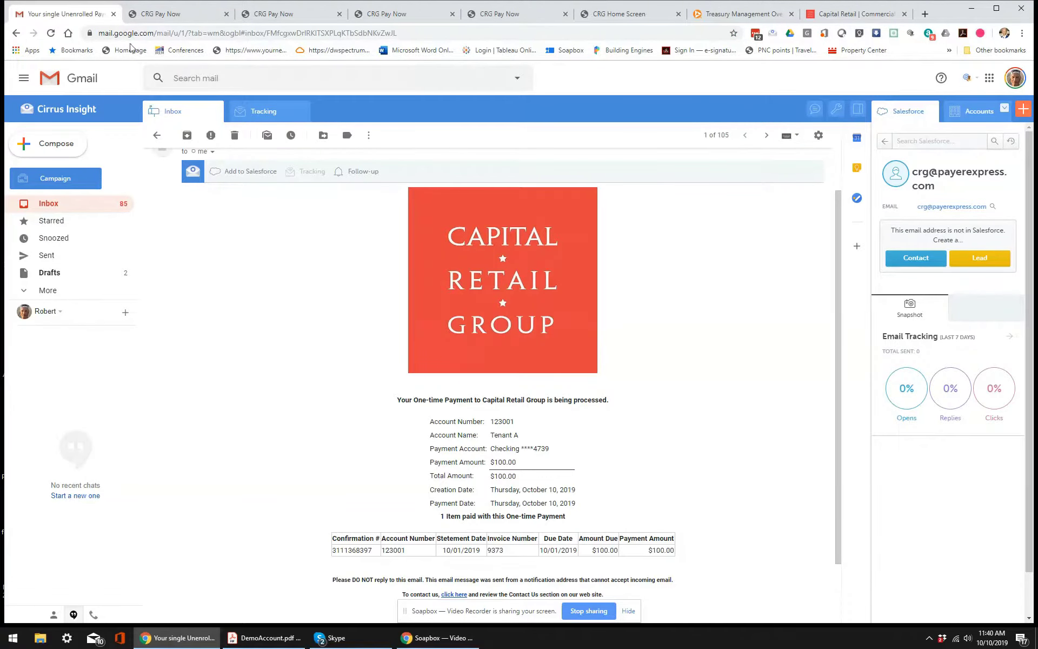
click(157, 136)
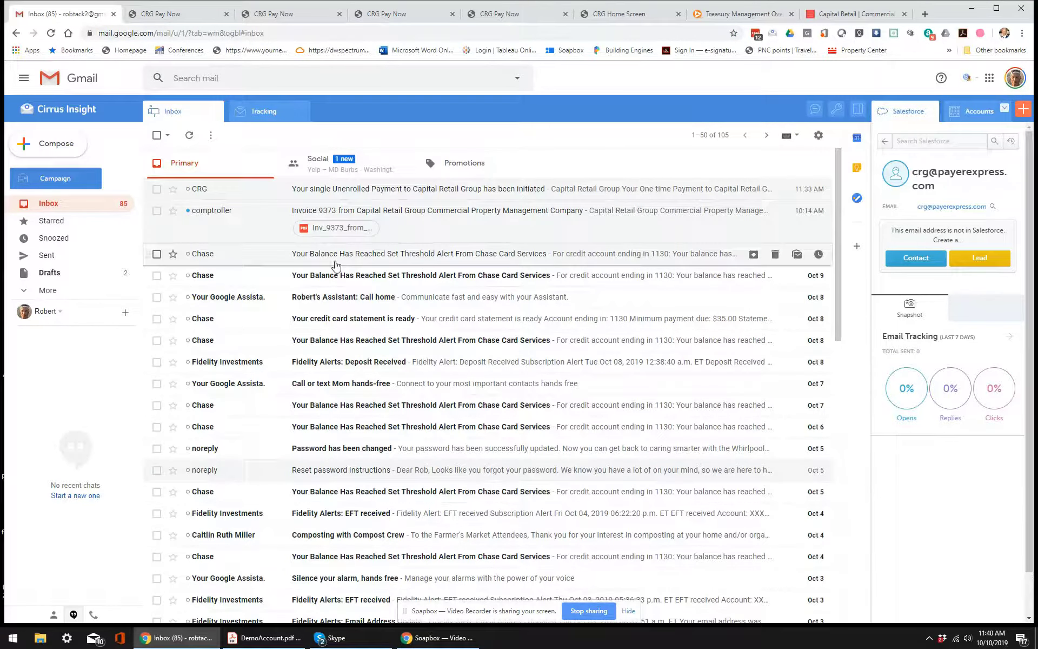
click(415, 210)
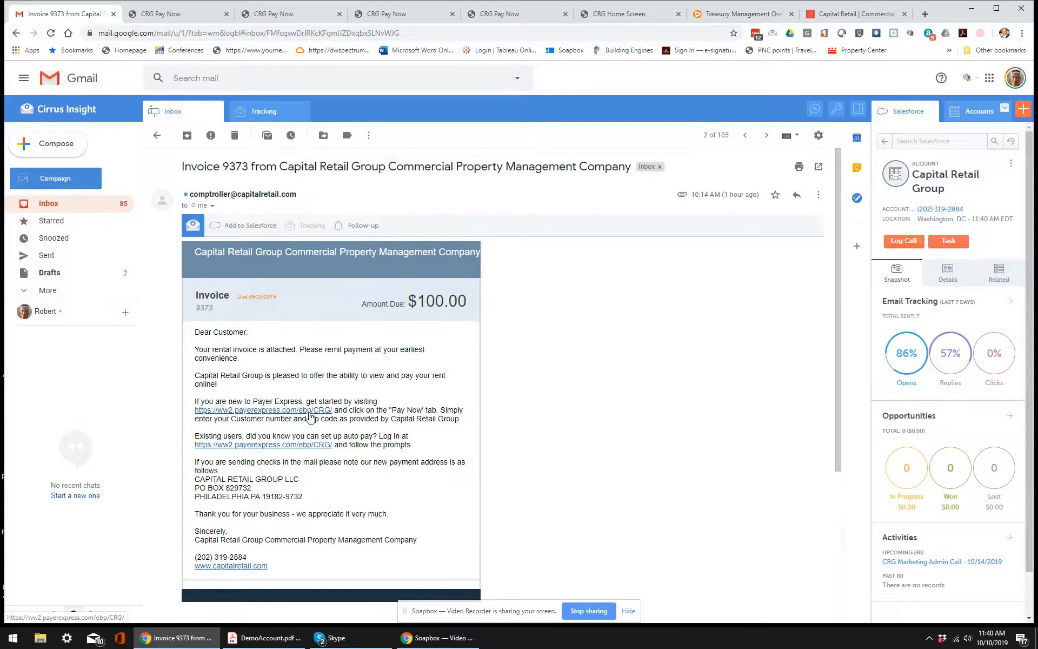
scroll(312, 415, down, 1)
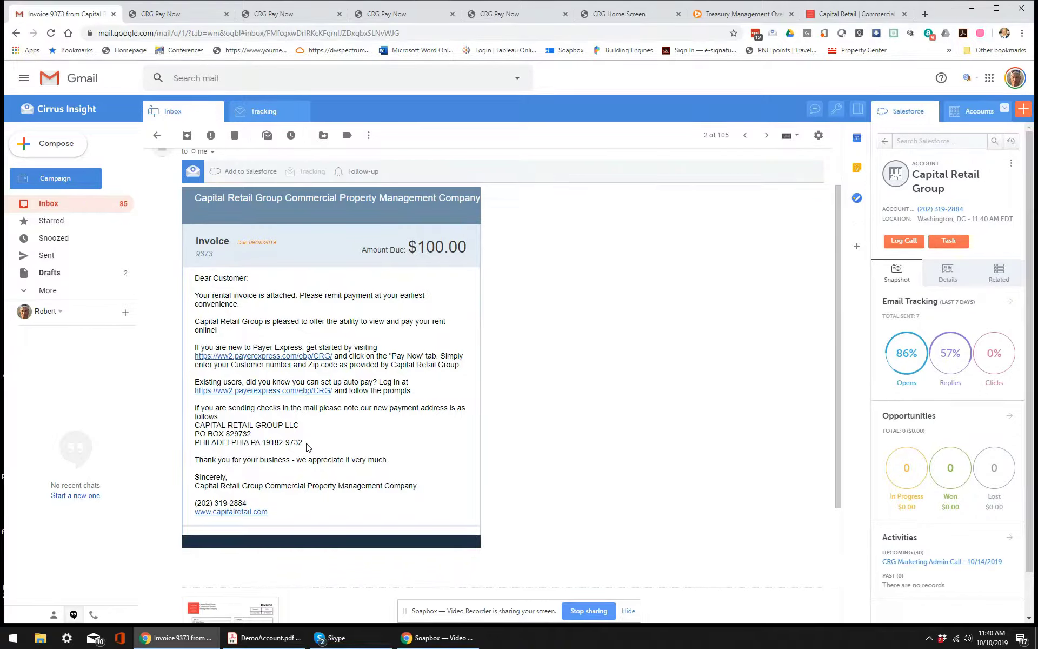
Step: Select the check mailing address, preview the invoice 9373 PDF, and follow its payerexpress.com link
drag(304, 442, 192, 427)
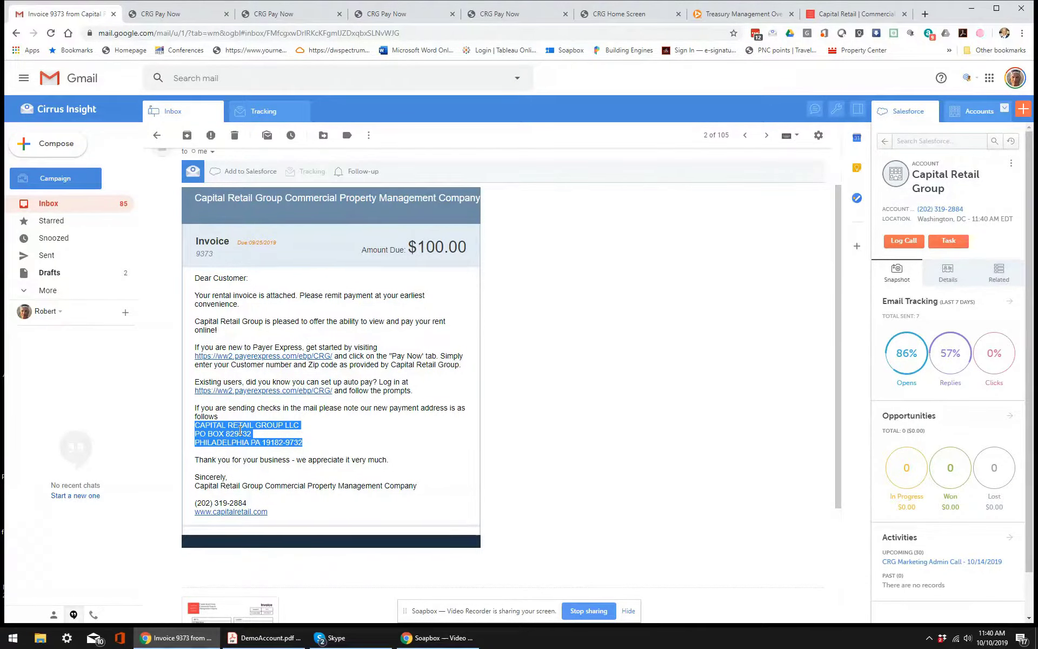
scroll(275, 475, down, 3)
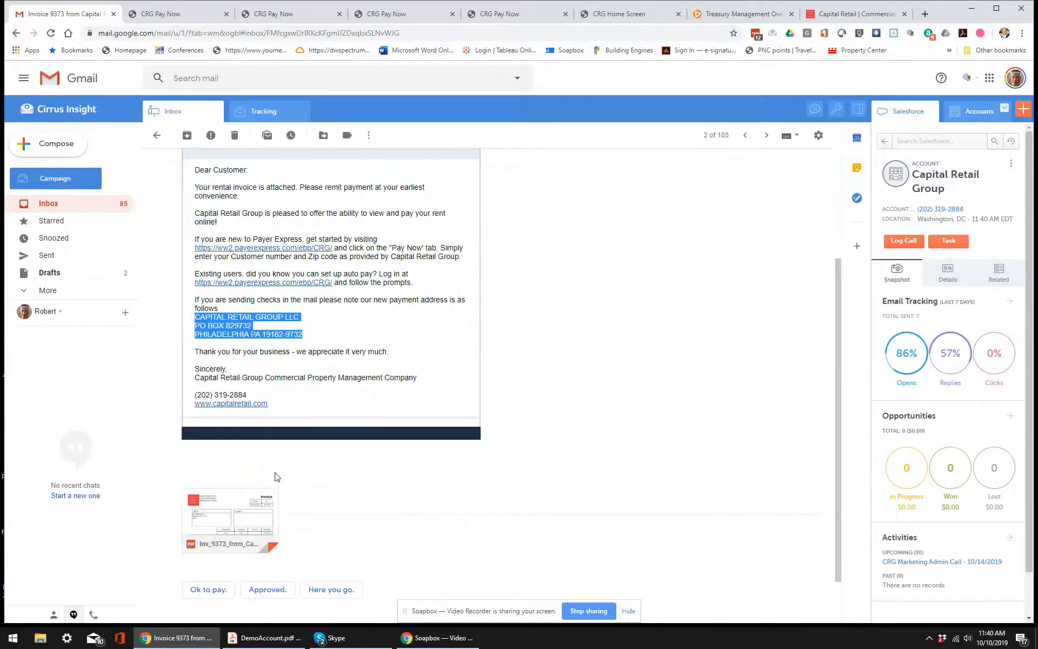
mouse_move(230, 519)
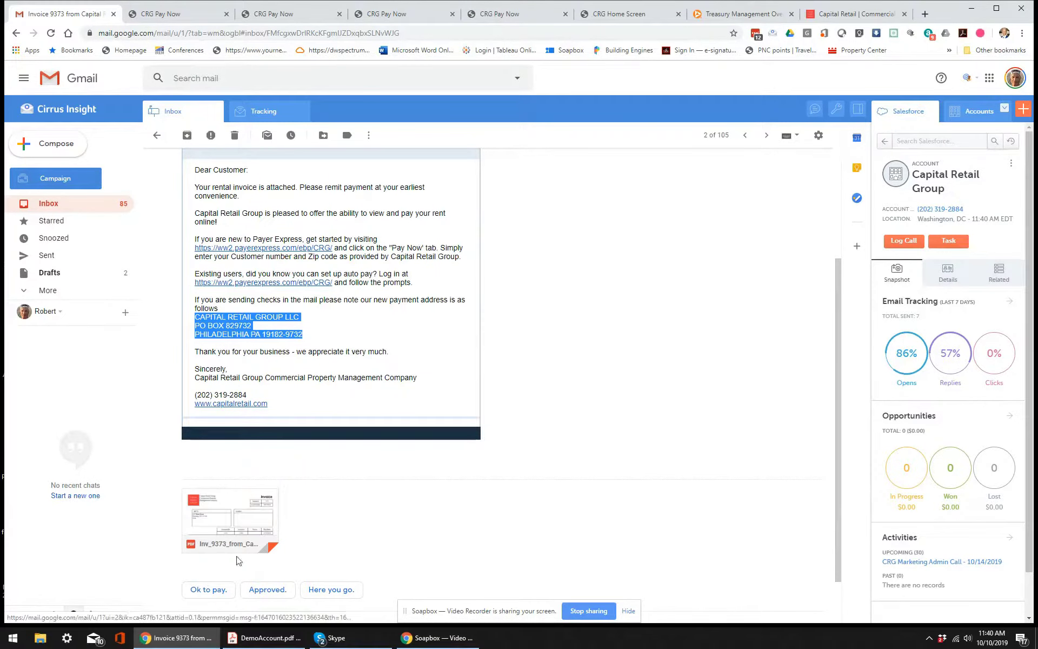
click(237, 511)
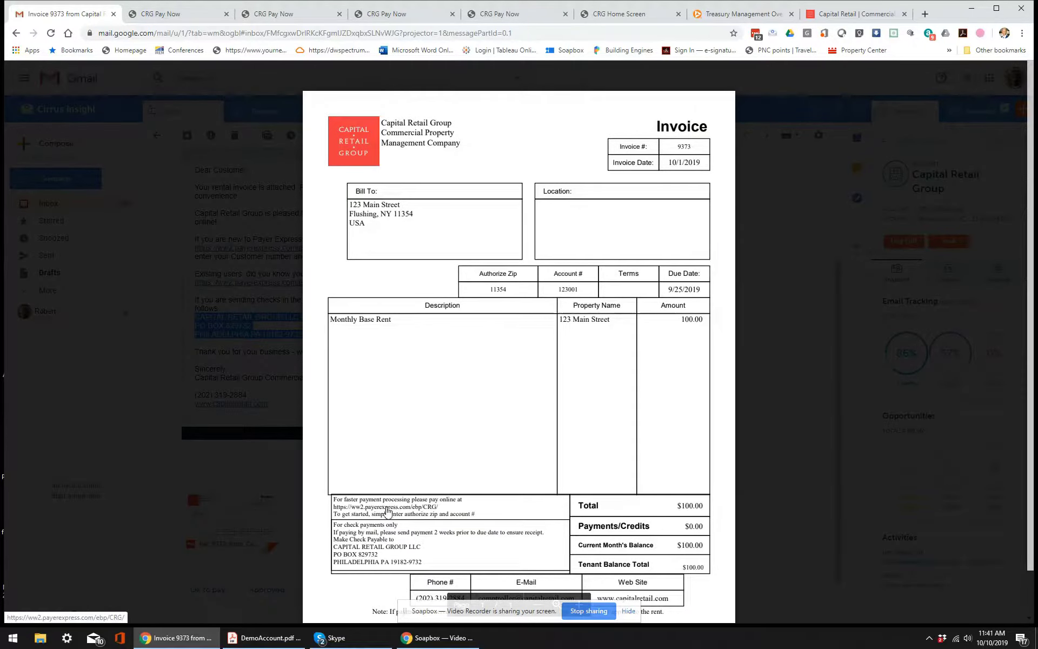
click(387, 507)
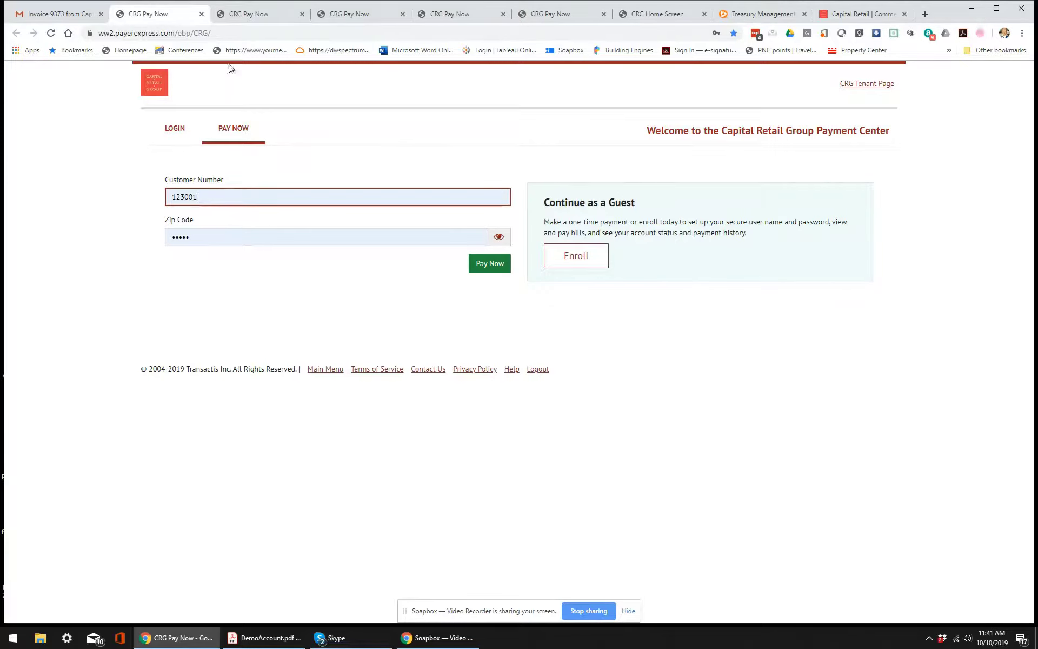
Step: Reach the CRG Home Screen and view Pay My Bills for account 123001
click(343, 14)
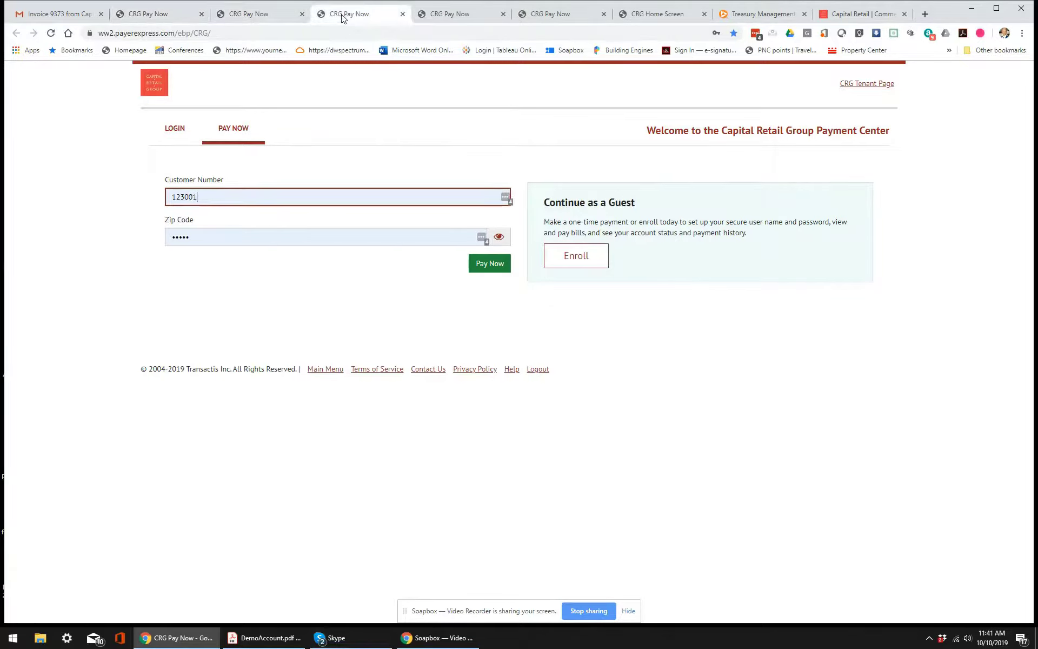
click(441, 14)
click(531, 15)
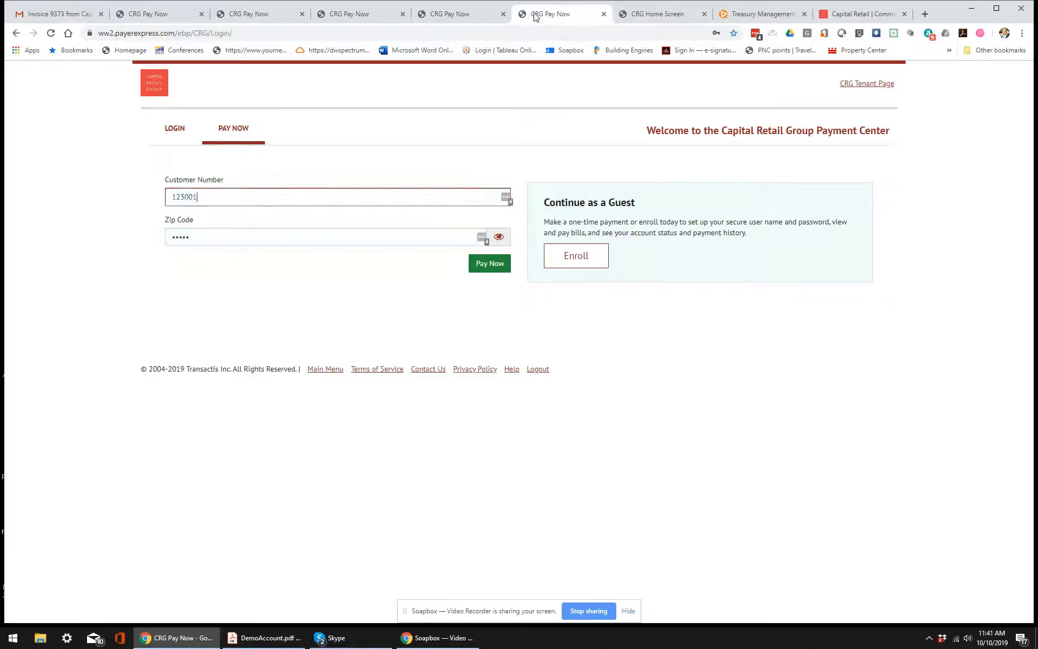
click(641, 14)
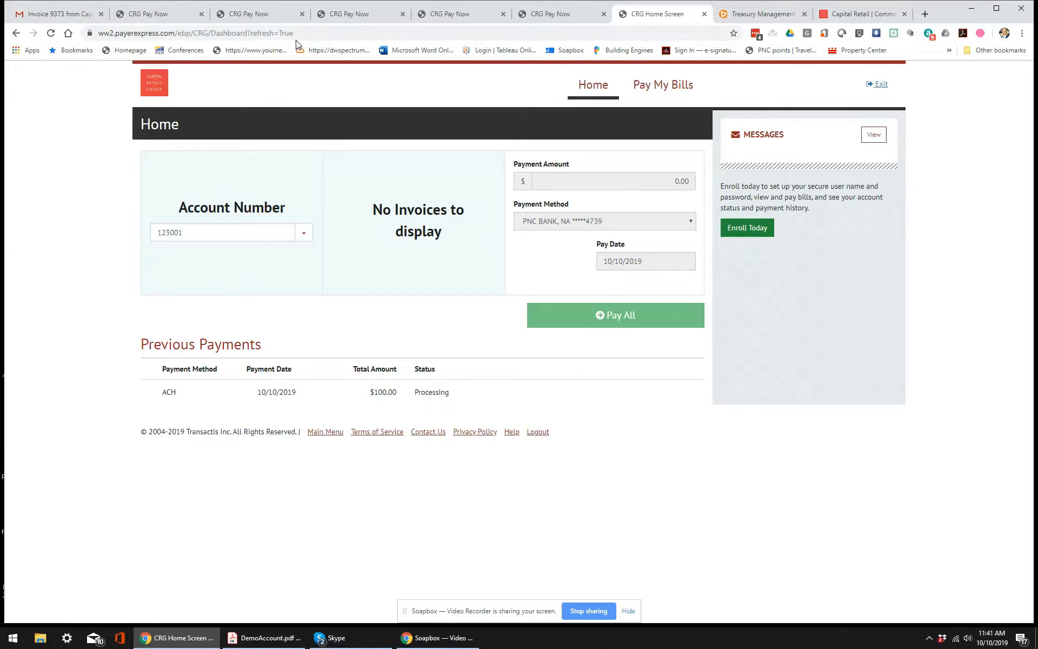
click(659, 85)
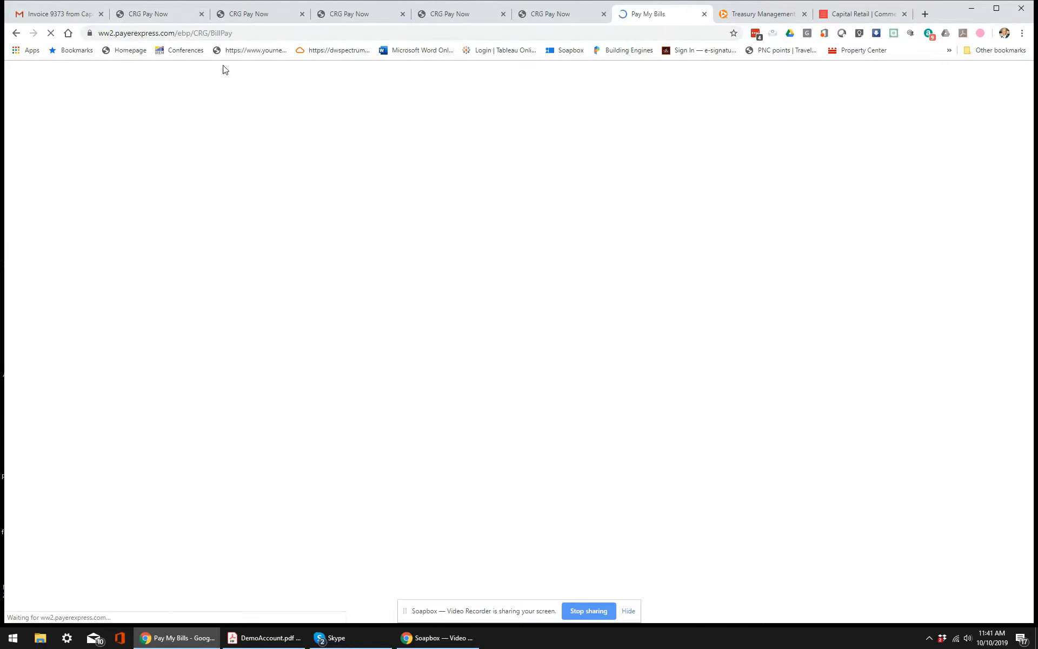
click(57, 14)
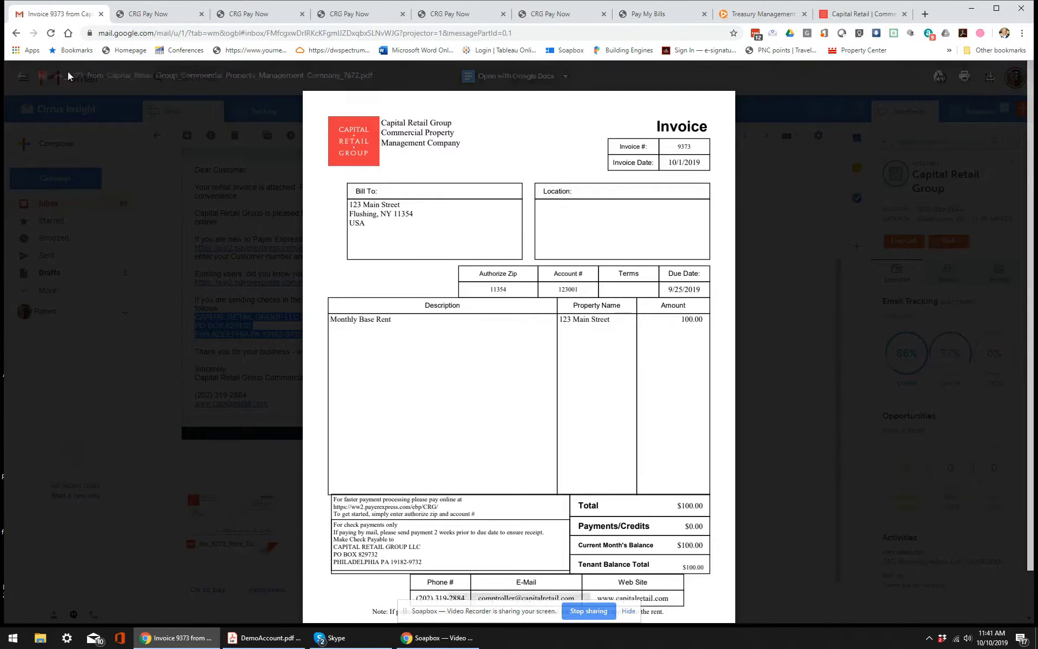
Step: Close the PDF preview and open the $100.00 Unenrolled Payment confirmation email
click(25, 78)
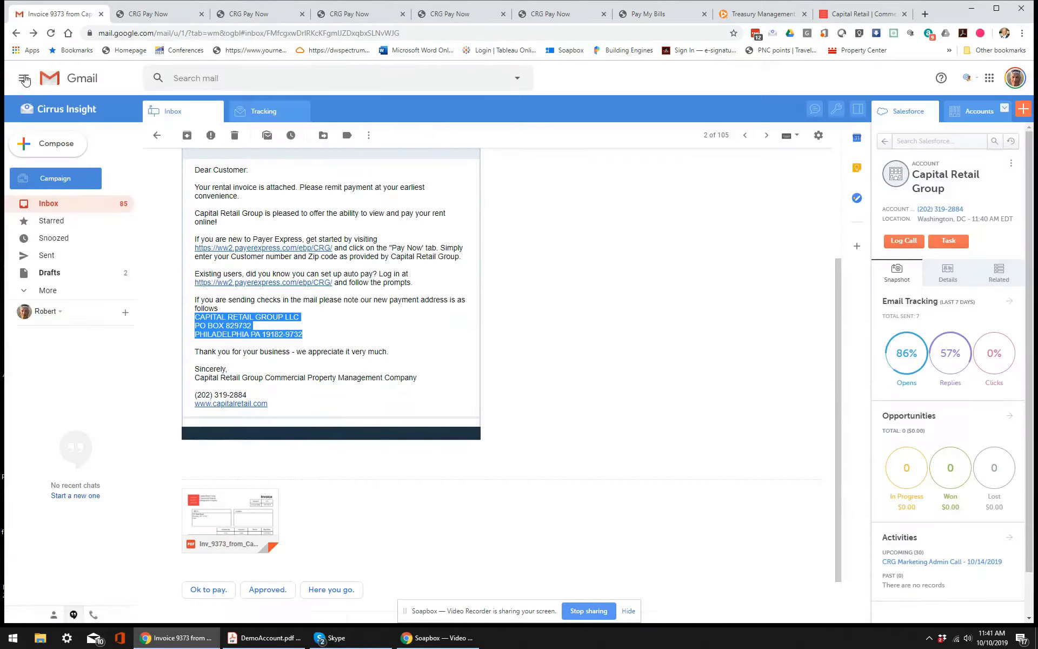
click(48, 203)
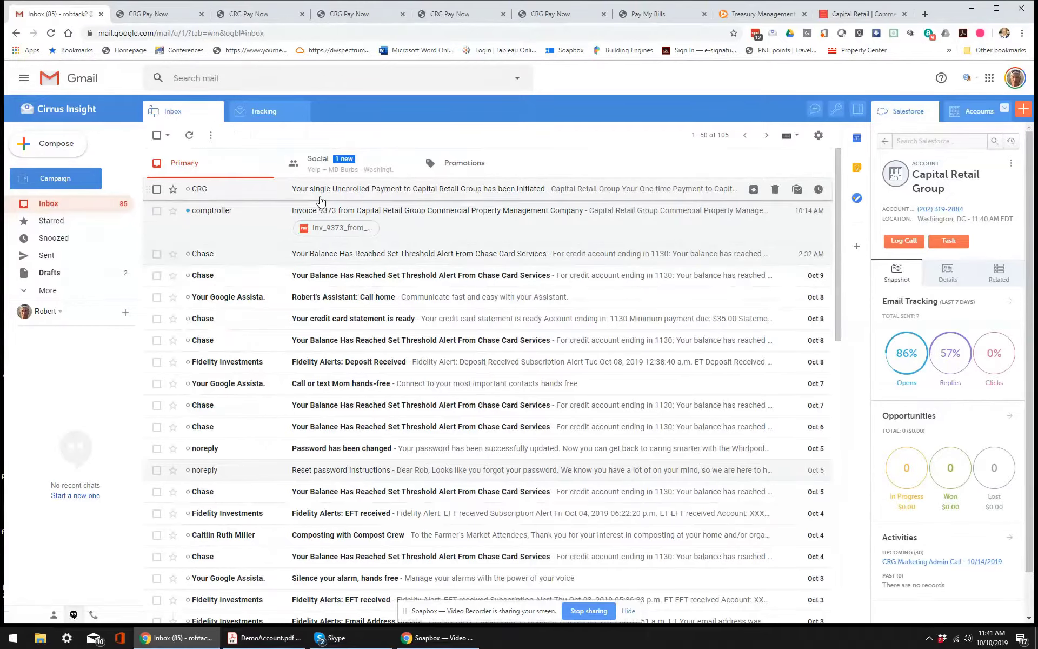
click(418, 188)
scroll(552, 337, down, 3)
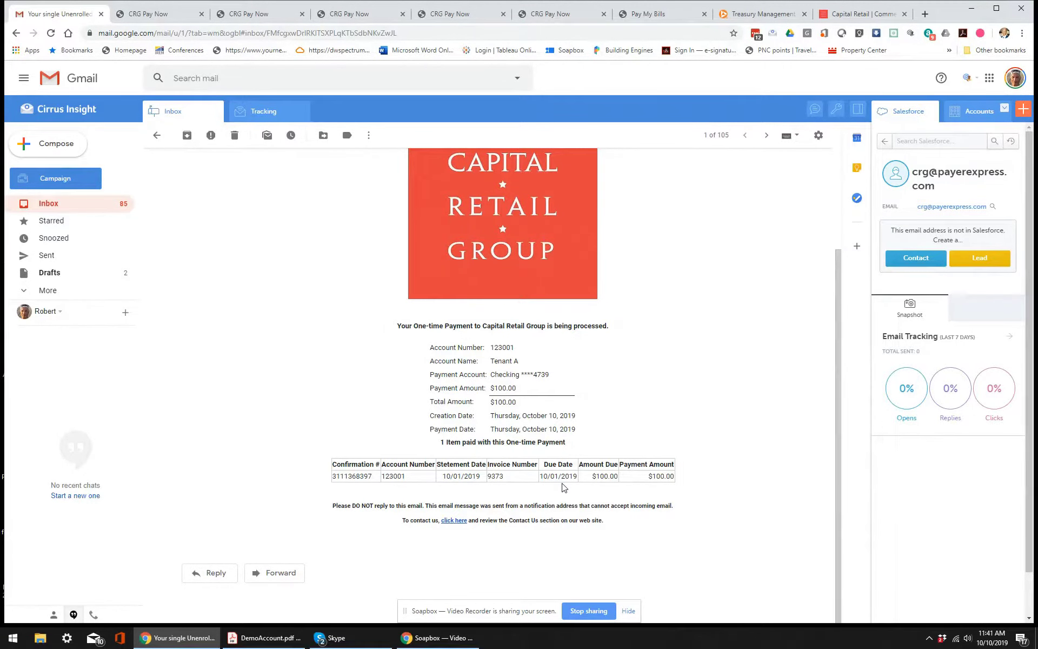
scroll(563, 380, up, 3)
scroll(562, 379, up, 1)
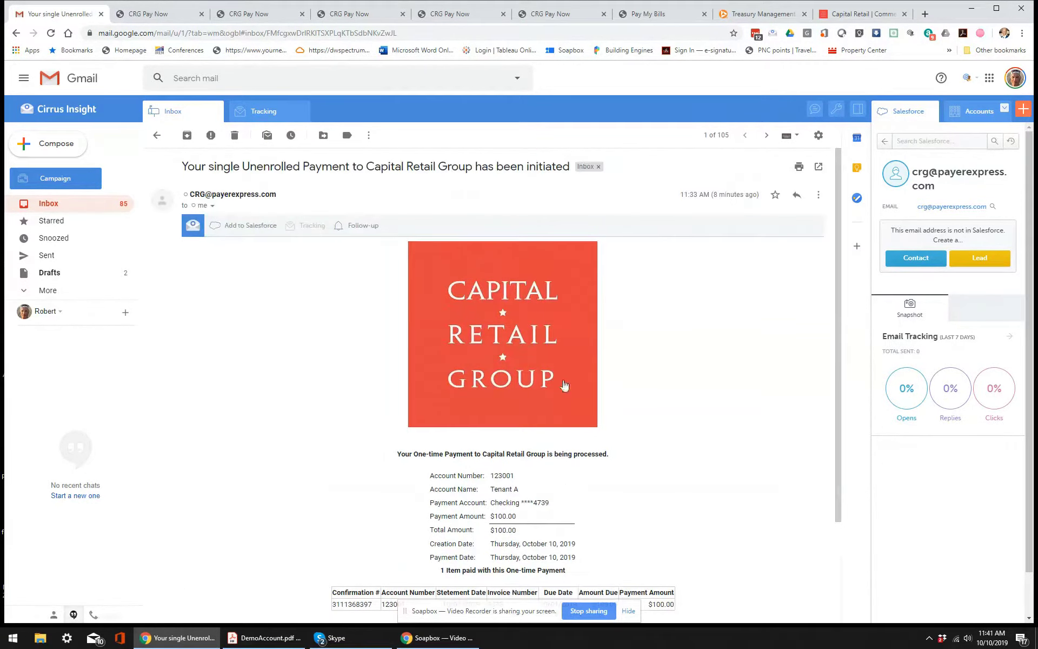
scroll(562, 380, down, 3)
scroll(563, 380, down, 1)
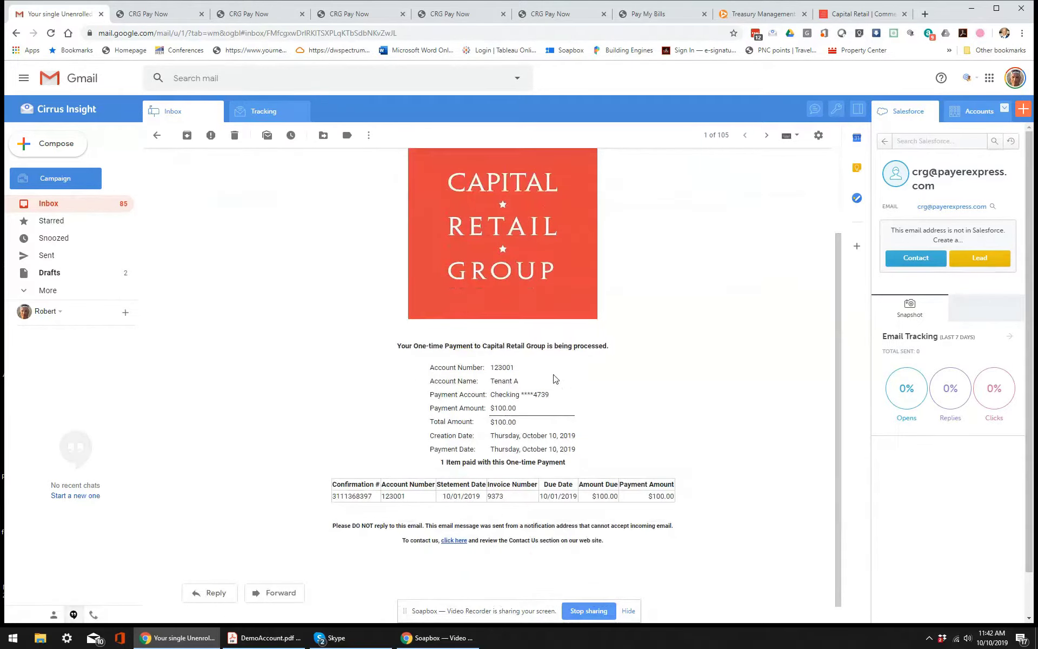
click(838, 14)
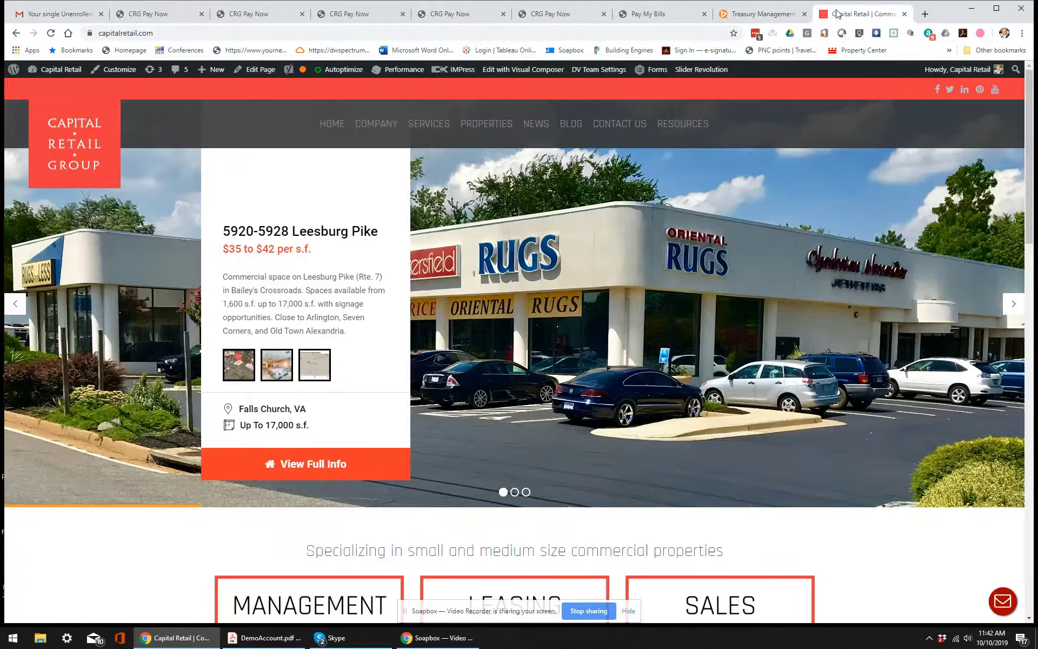
click(763, 14)
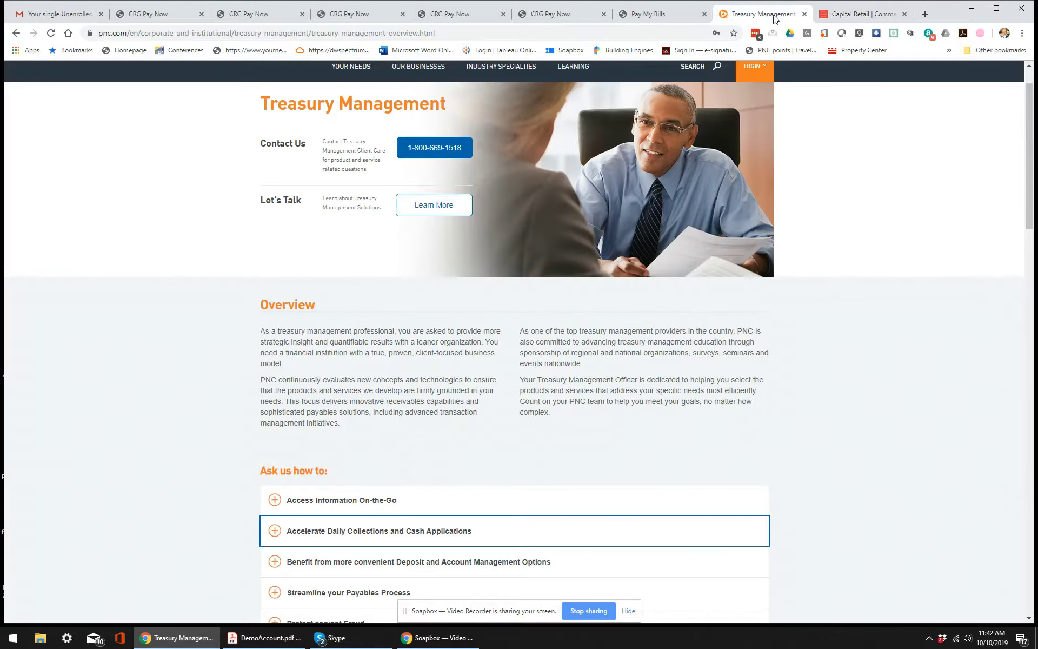
click(673, 12)
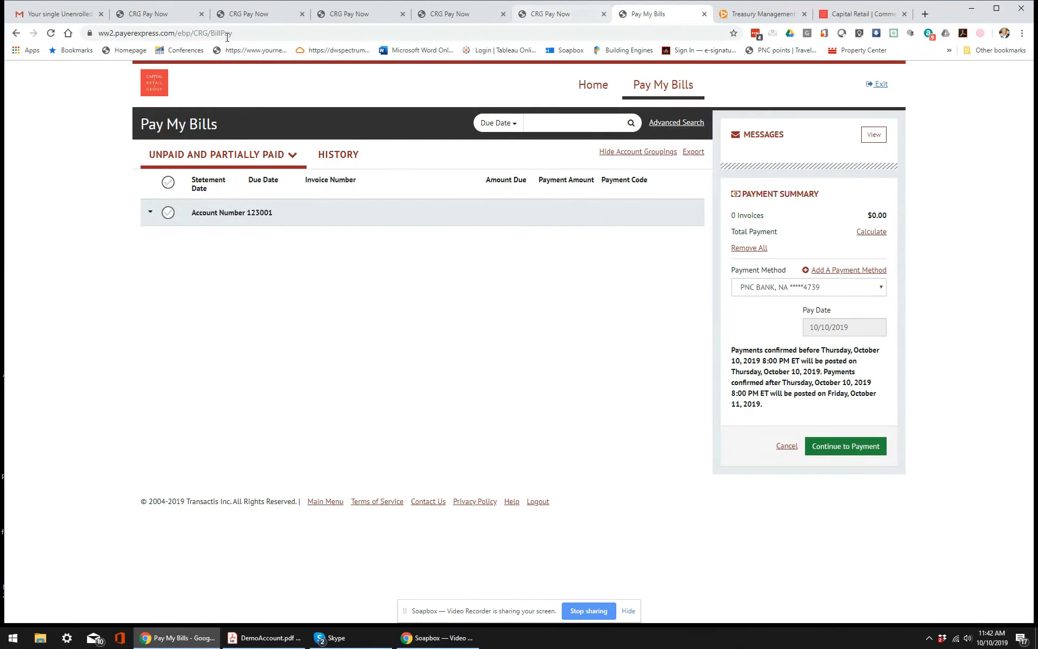
click(54, 13)
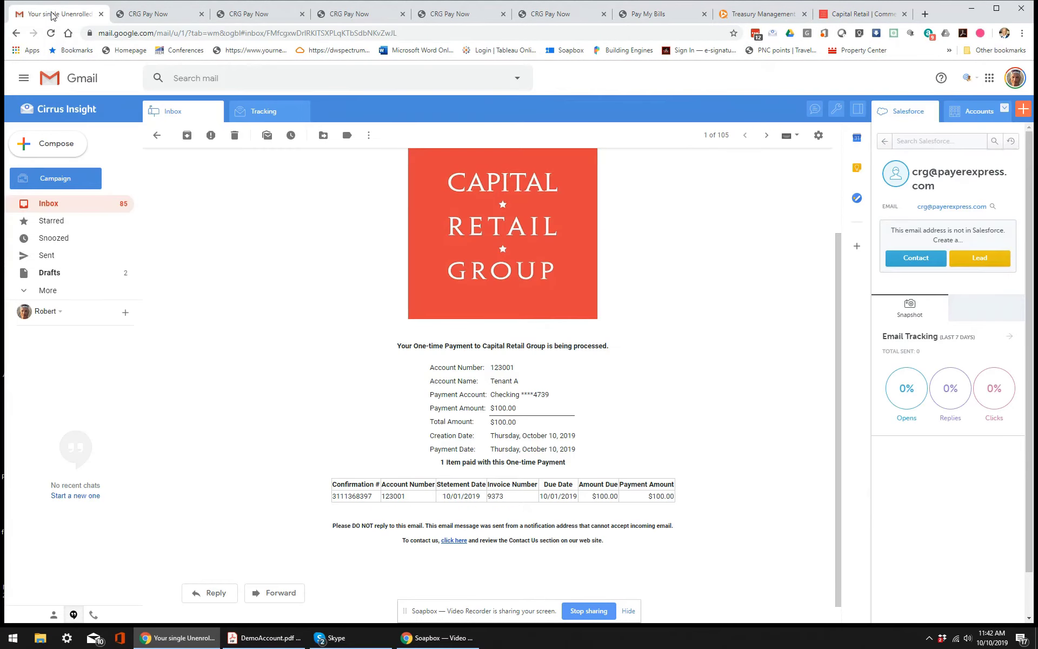